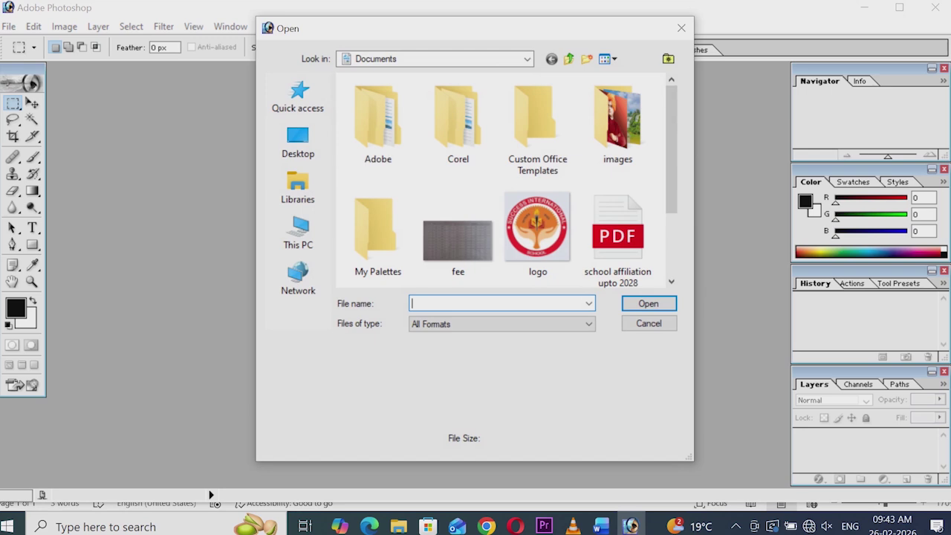
- Open the Swami-ji image from the images folder in Documents and shift its window slightly within the workspace
key(Escape)
key(alt+f)
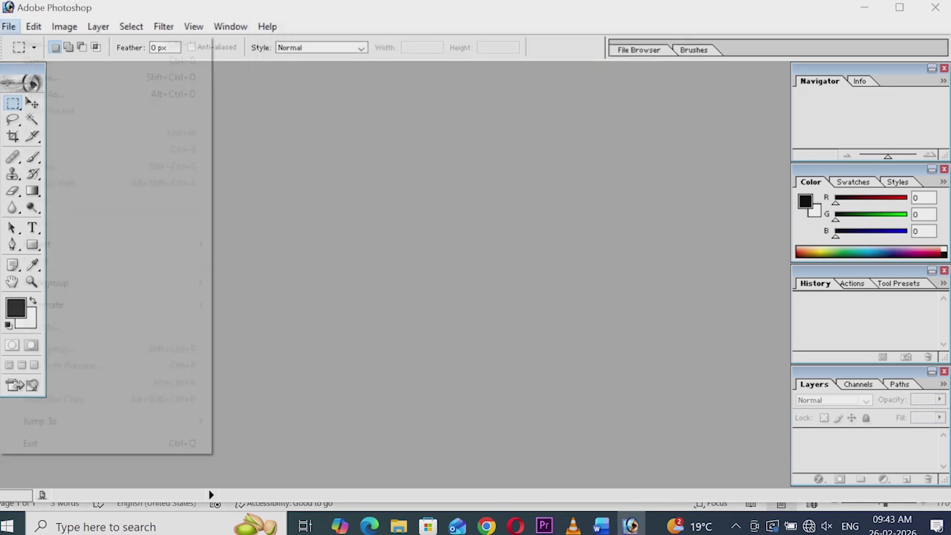
mouse_move(112, 243)
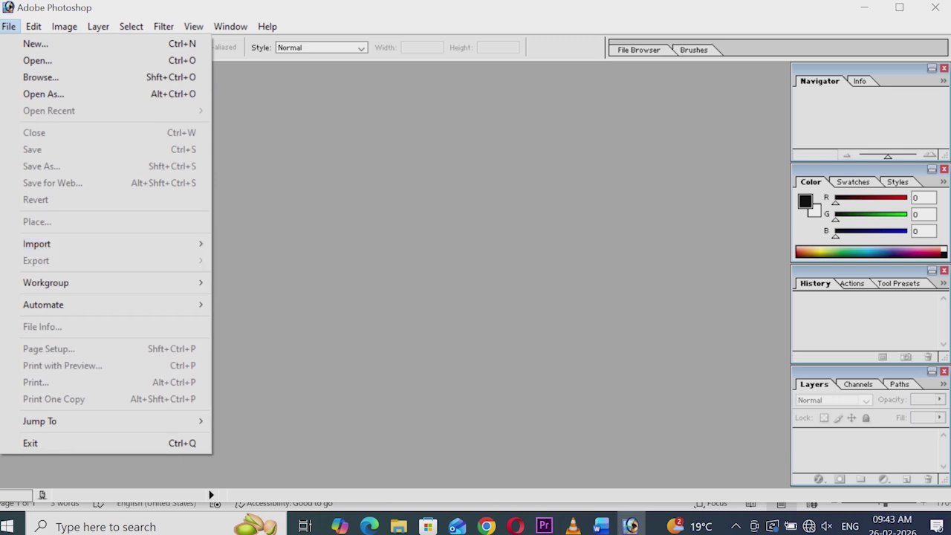
click(37, 61)
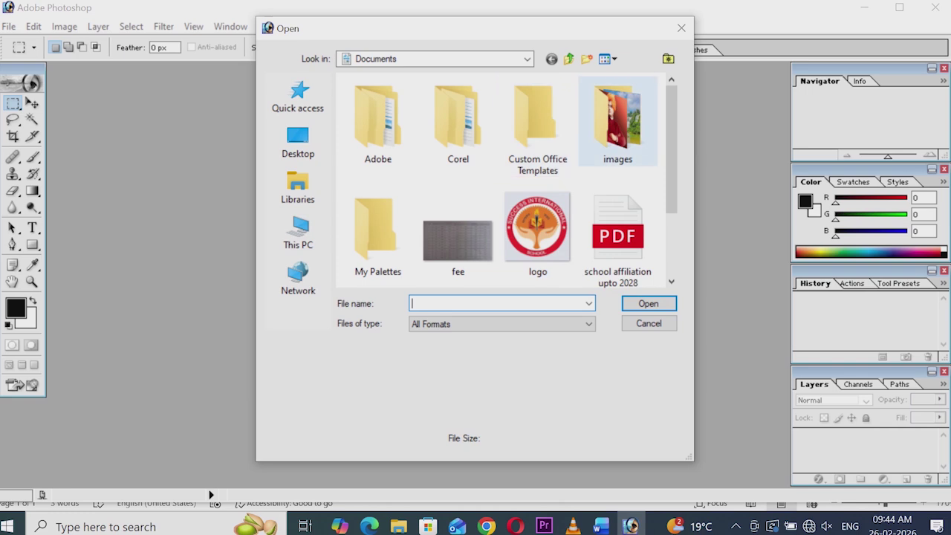
click(617, 123)
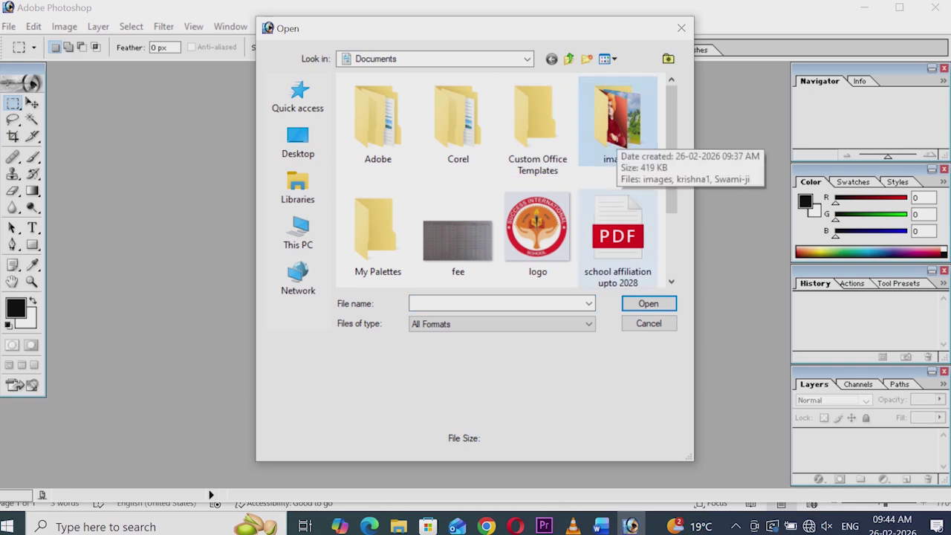
double_click(617, 123)
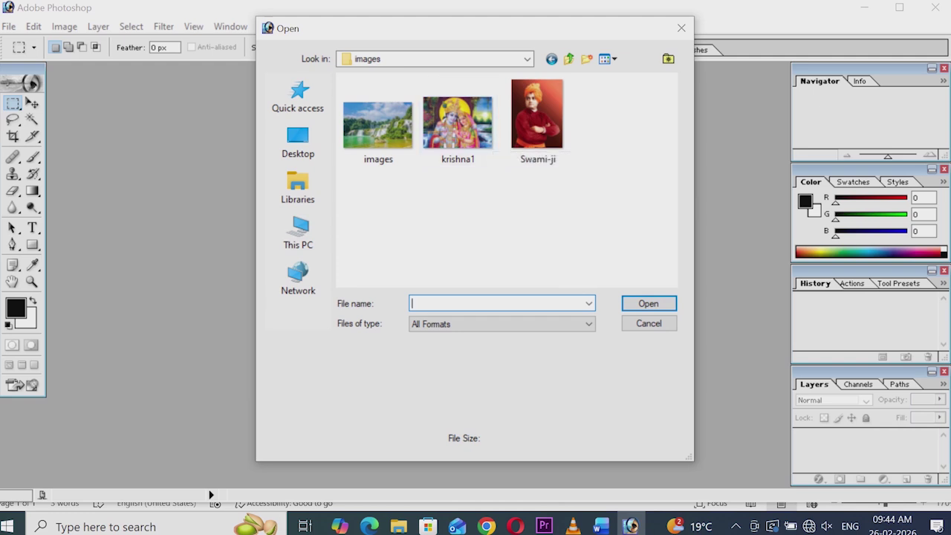
click(536, 127)
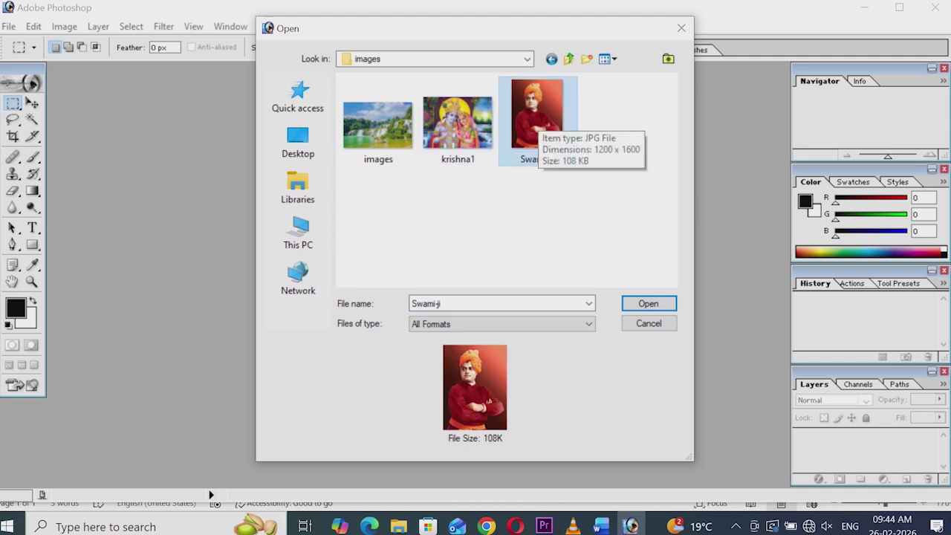
click(647, 303)
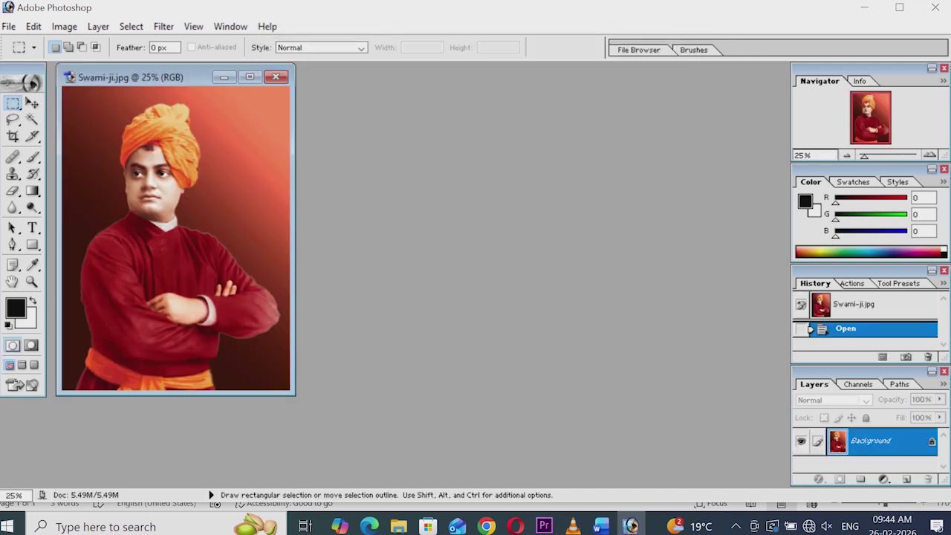
drag(163, 77, 190, 78)
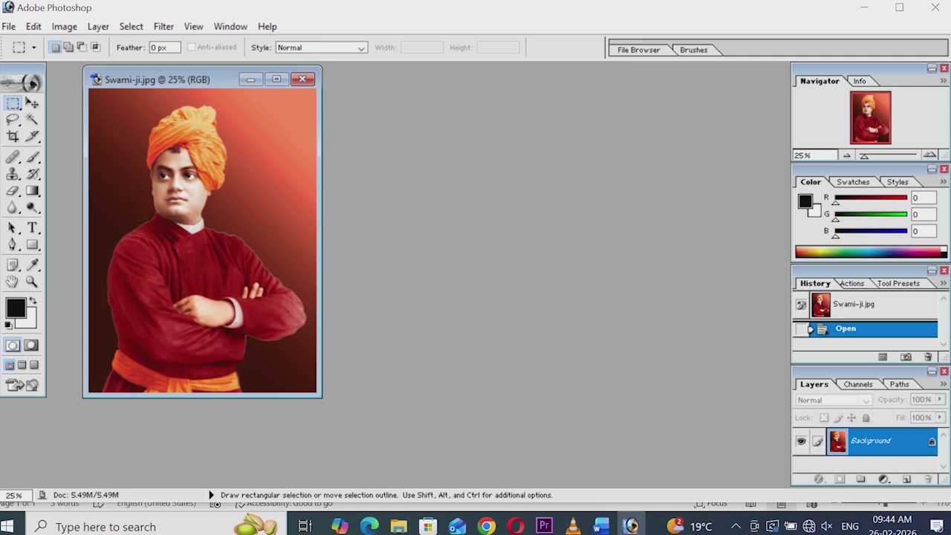
right_click(180, 80)
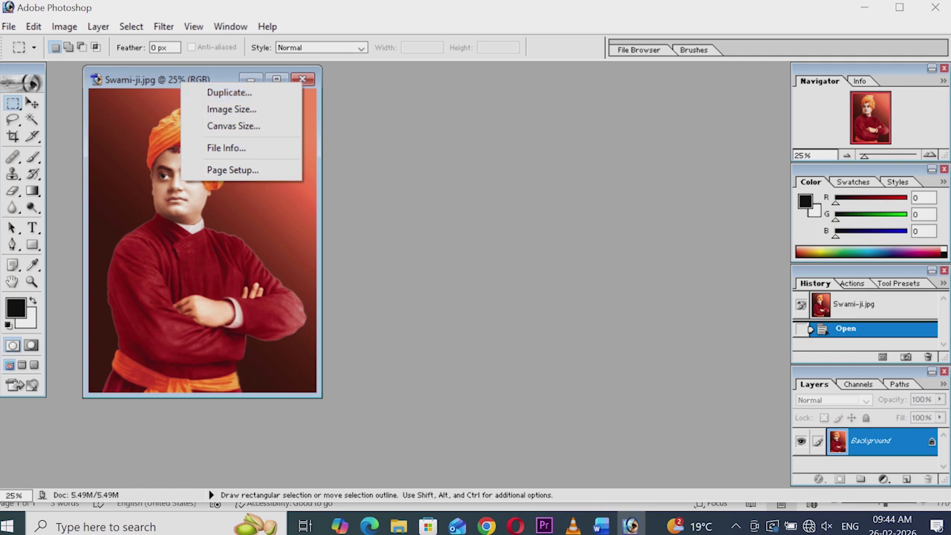
click(125, 79)
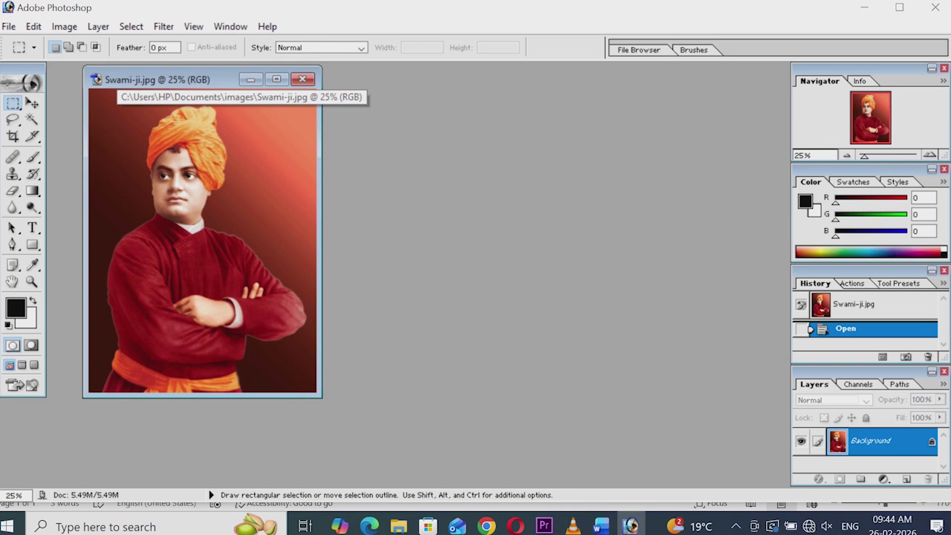
right_click(145, 77)
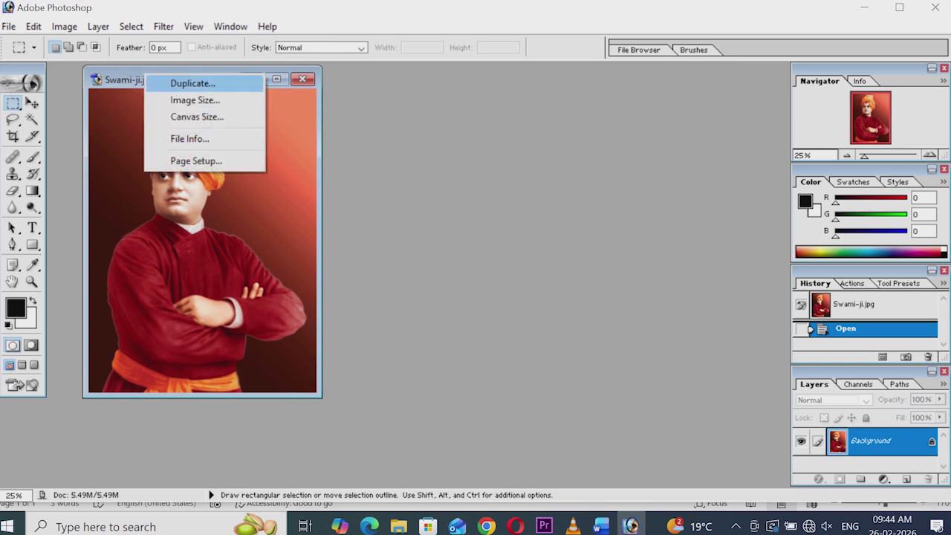
key(Escape)
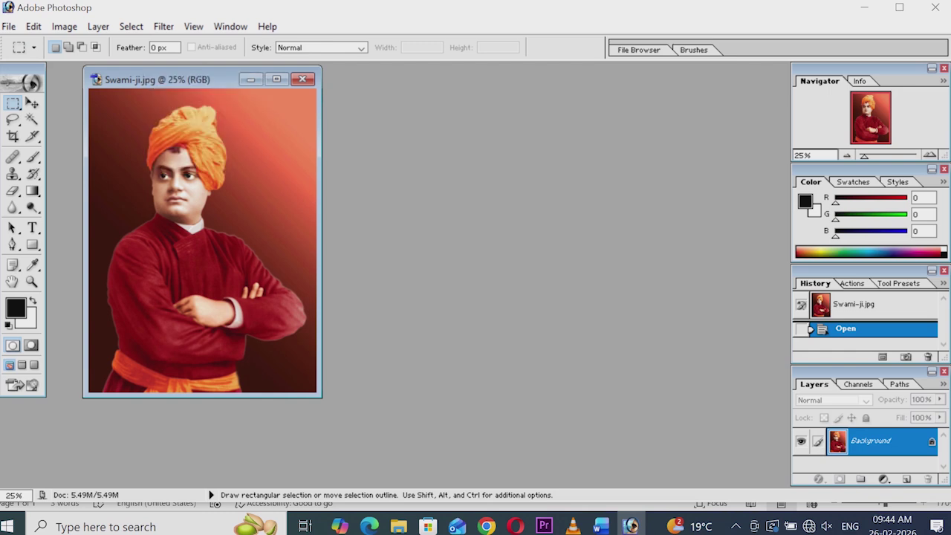
key(alt)
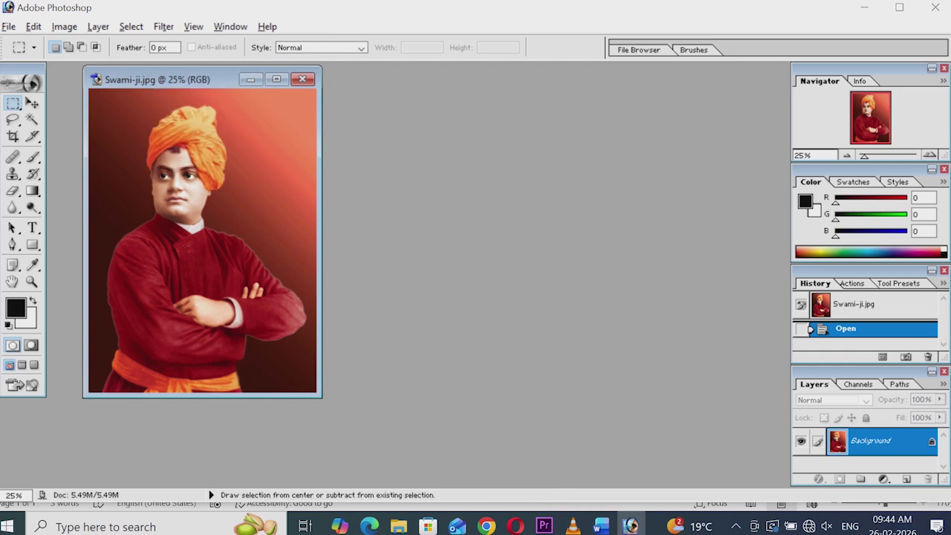
key(alt+i)
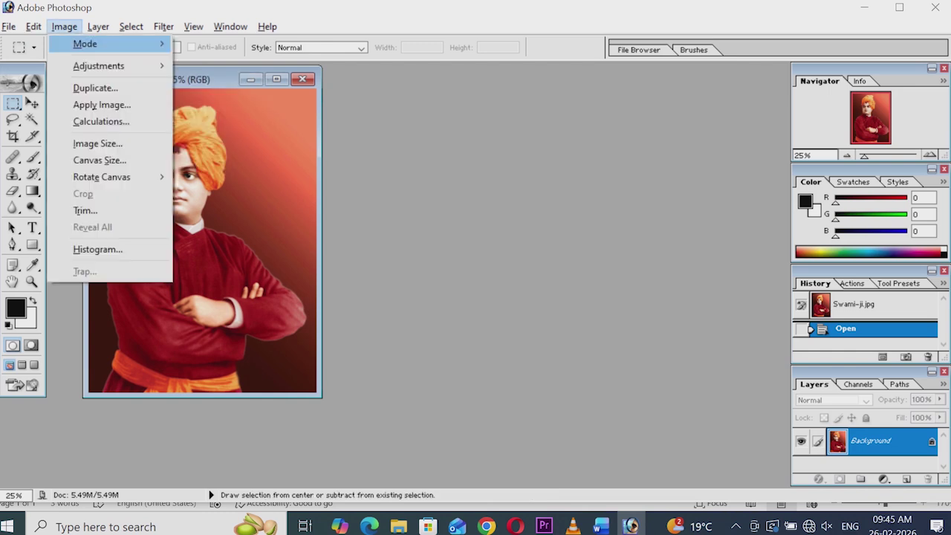
key(d)
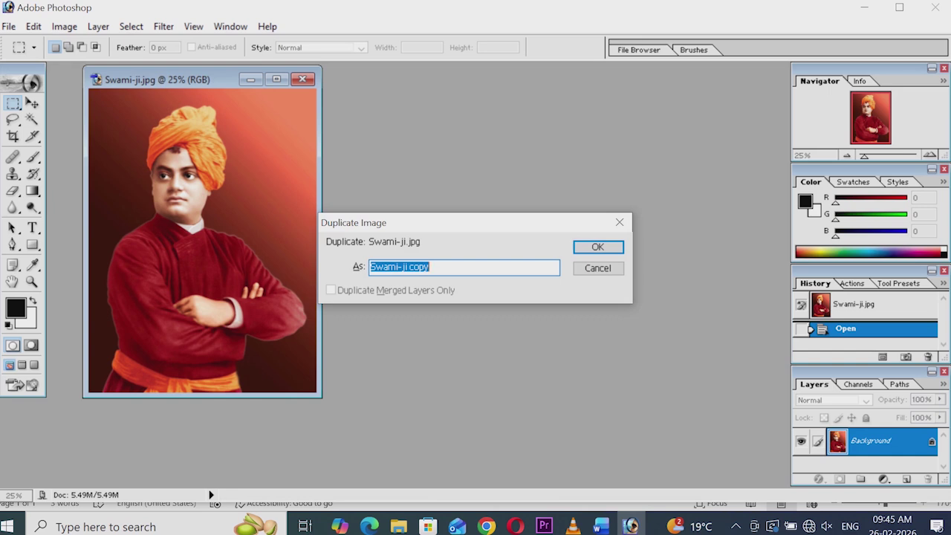
key(Tab)
key(Tab)
key(Return)
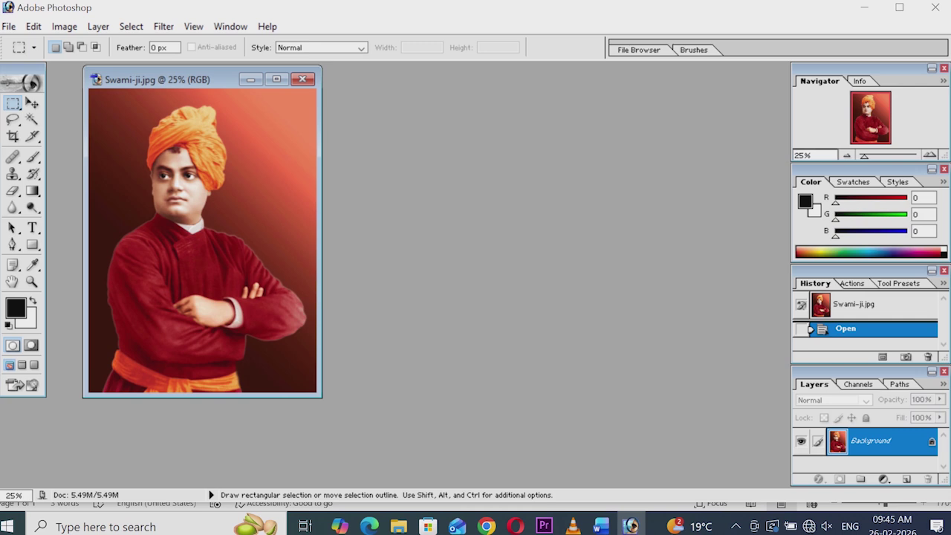
key(alt+i)
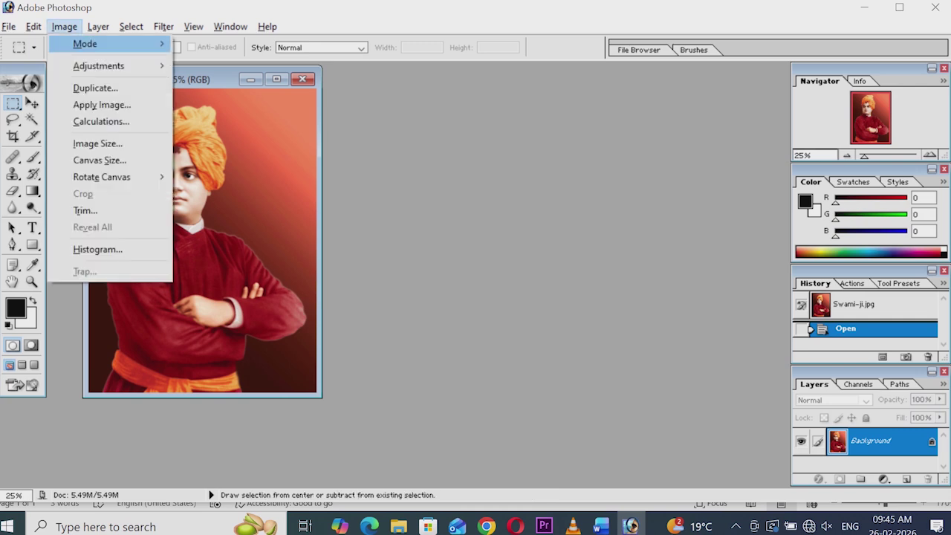
key(d)
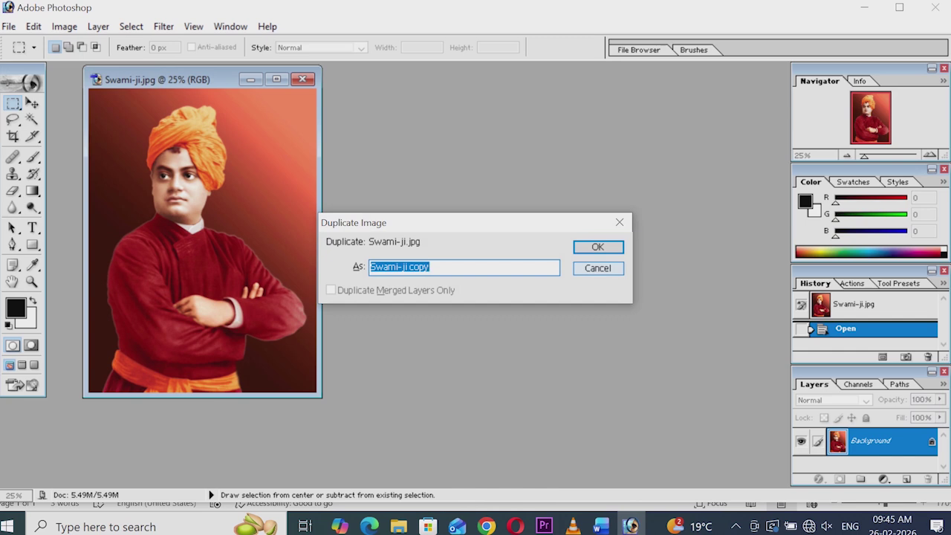
key(Escape)
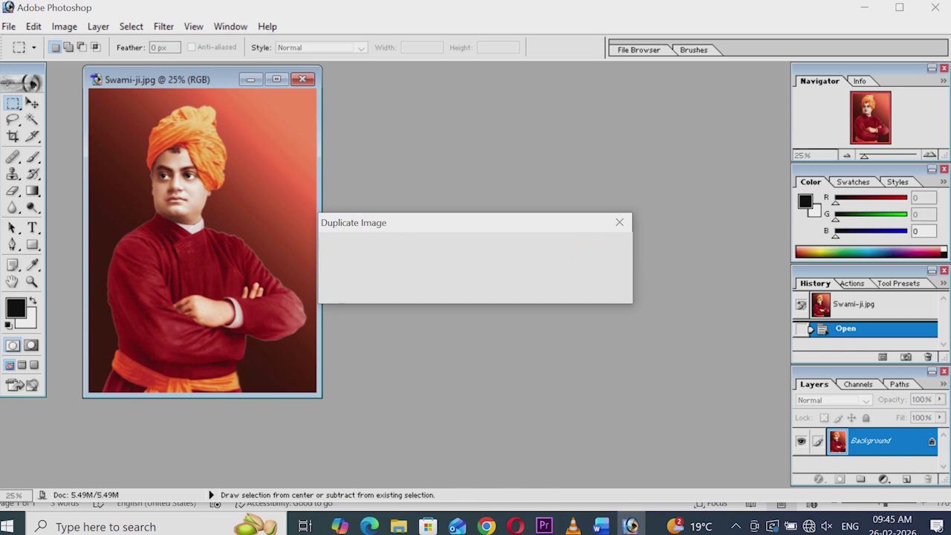
right_click(165, 79)
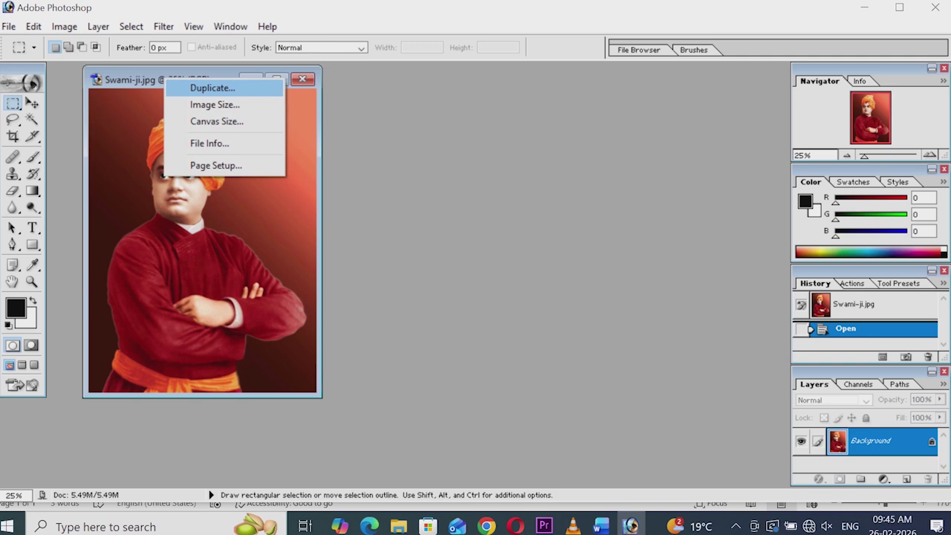
click(146, 77)
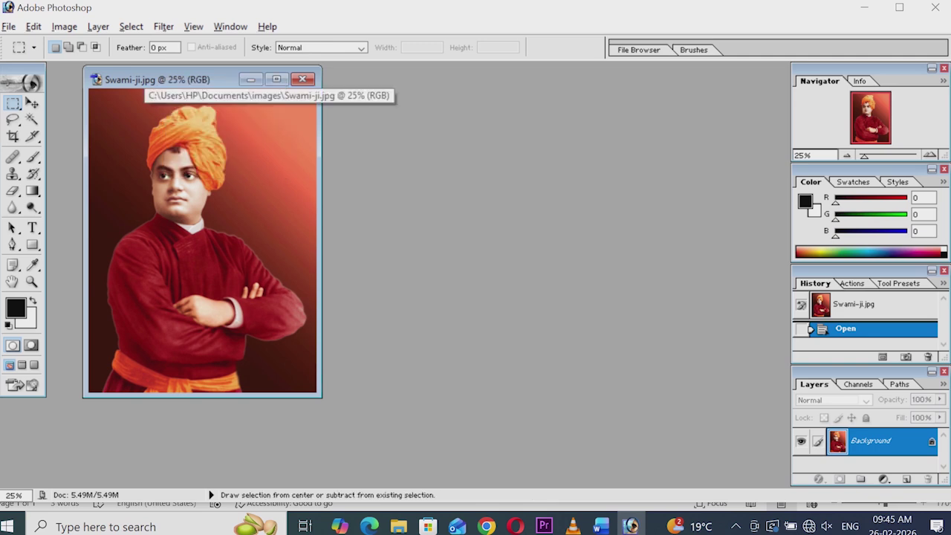
- Duplicate the Swami-ji image under the suggested name and place the copy's window beside the original
key(alt+i)
key(d)
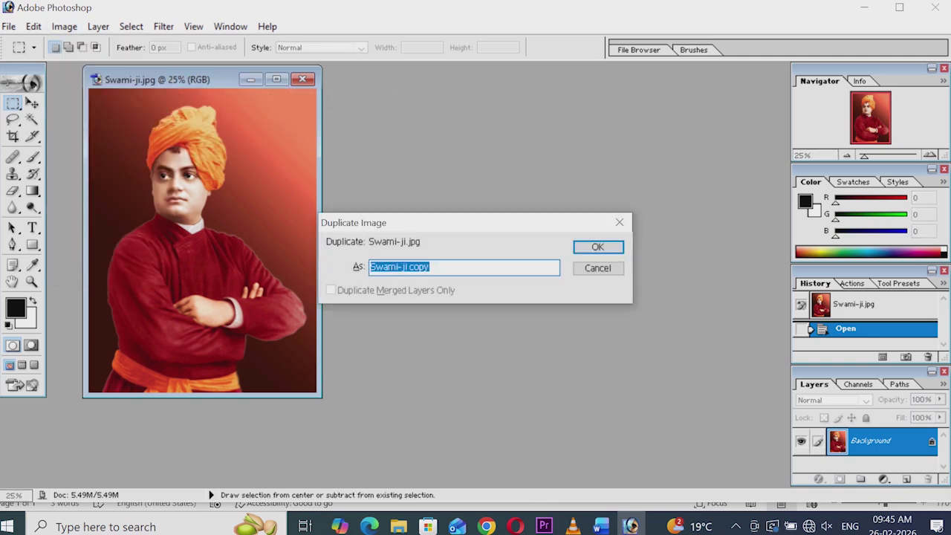
key(Return)
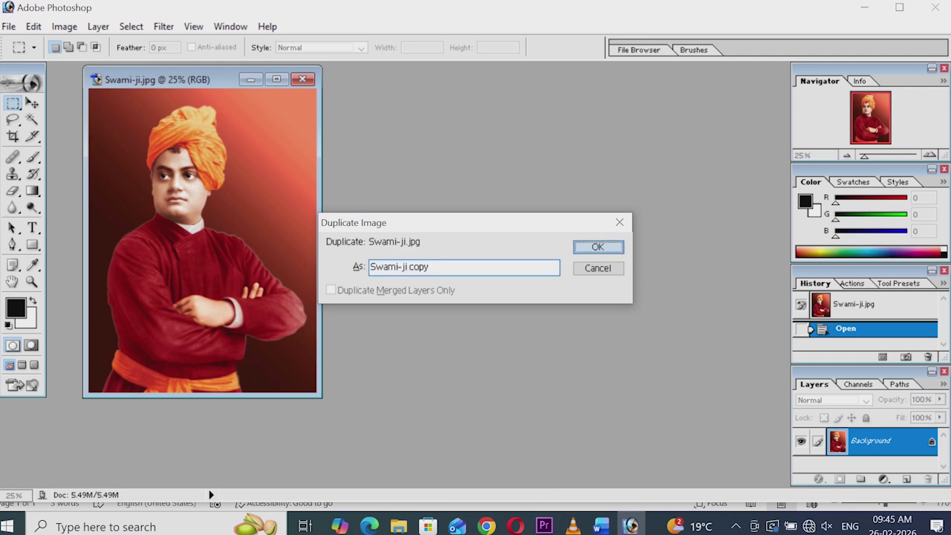
drag(179, 83, 533, 80)
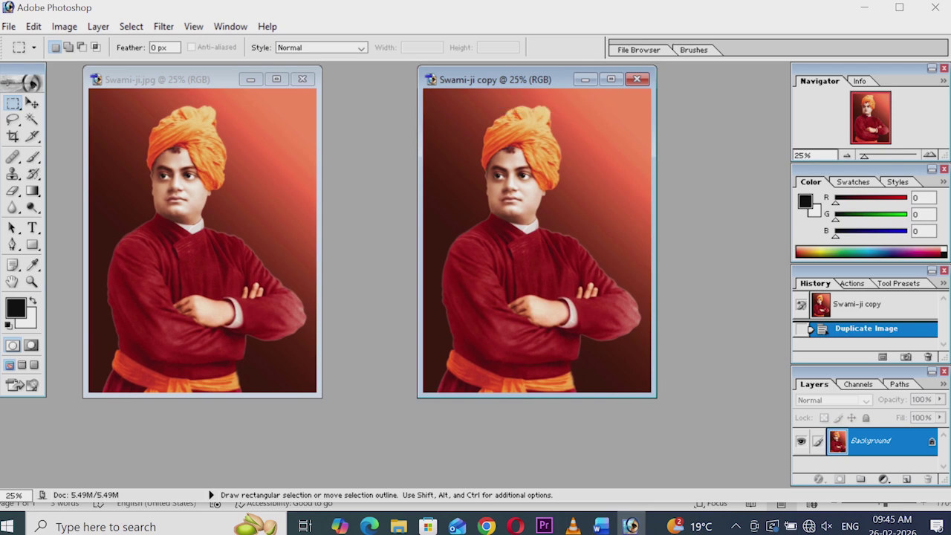
- Close the original Swami-ji.jpg and move the copy's window into its place
click(186, 79)
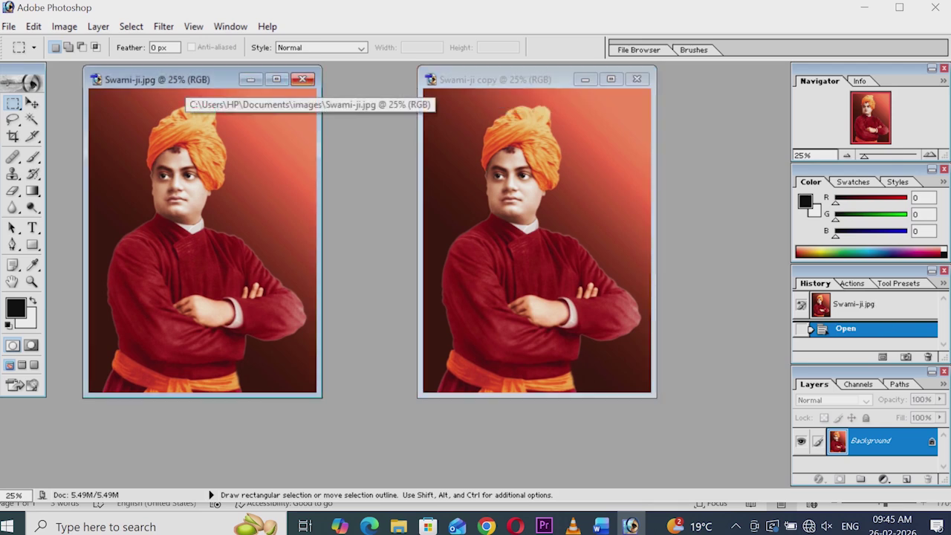
click(302, 79)
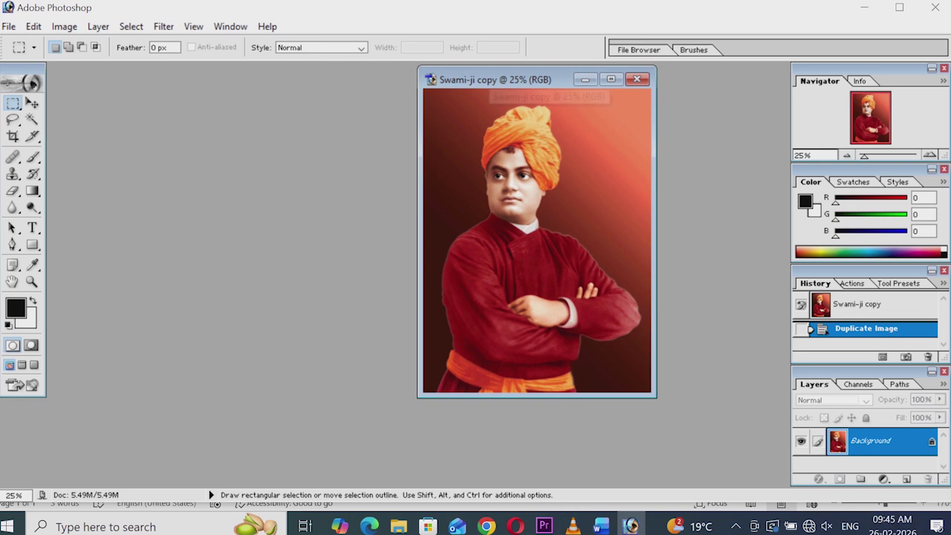
drag(520, 79, 165, 78)
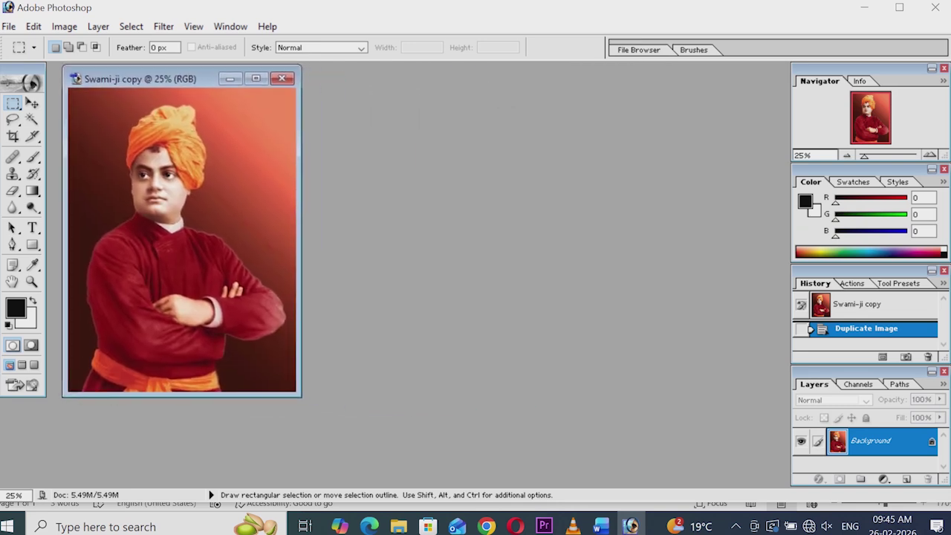
- Open the waterfall landscape file named images from the images folder
key(ctrl+o)
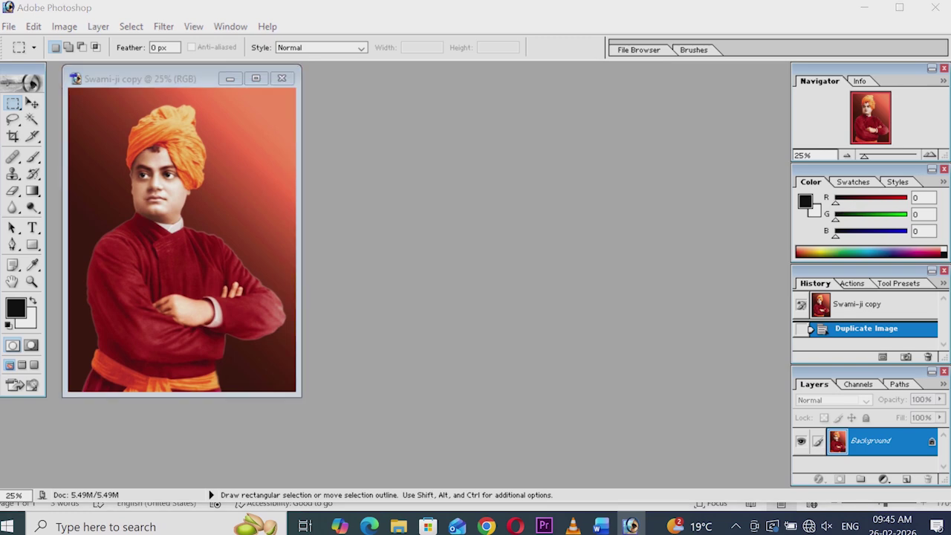
click(377, 122)
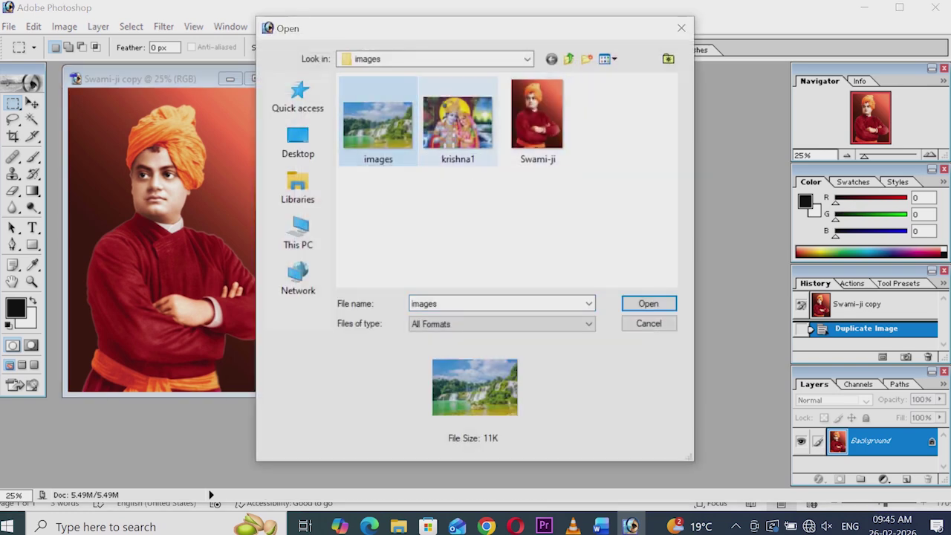
click(647, 303)
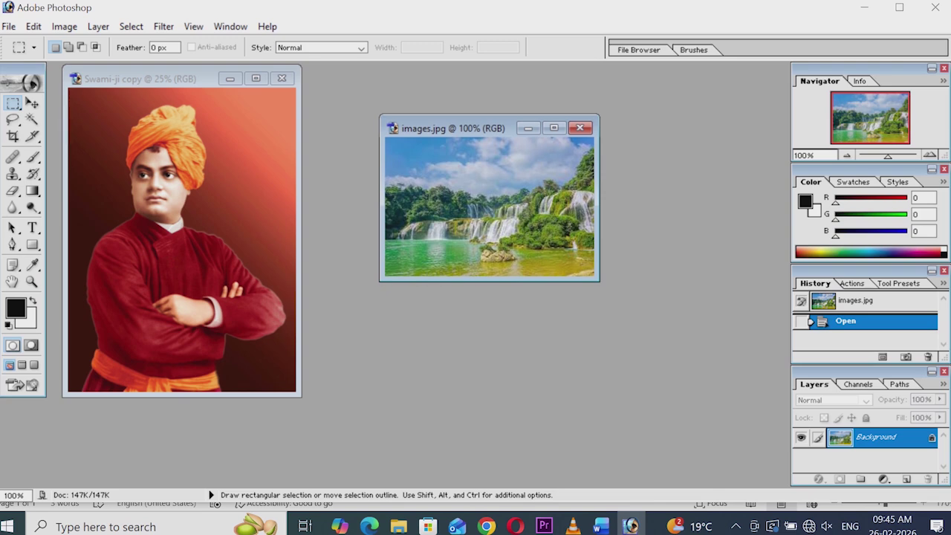
- Duplicate the waterfall image under the suggested name and move the copy's window away from the portrait
key(alt+i)
key(d)
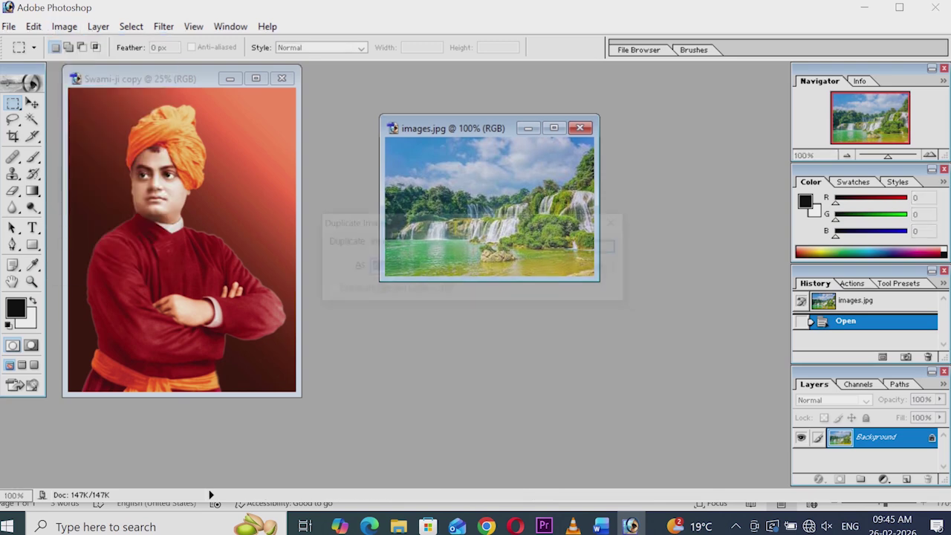
key(Return)
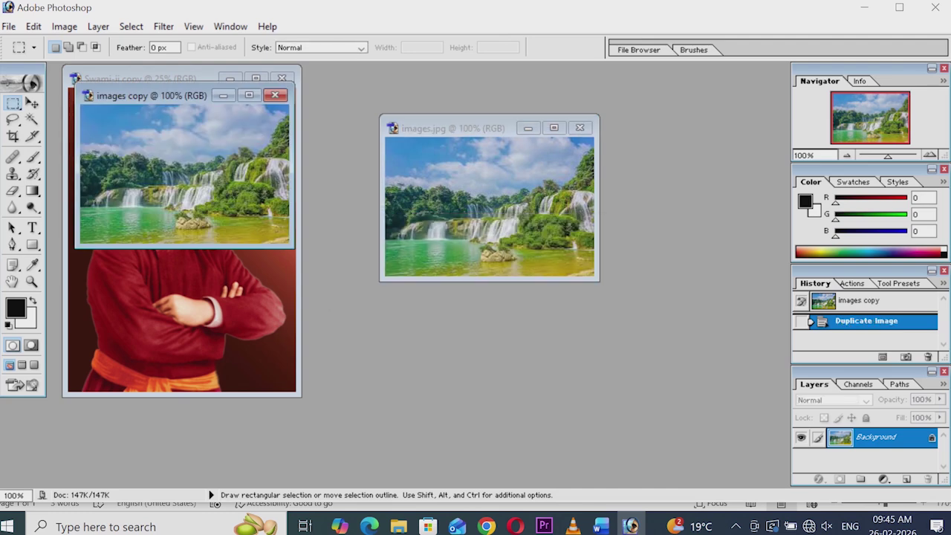
drag(149, 95, 629, 122)
- Close the original images.jpg, then place the waterfall copy's window next to the portrait and enlarge it
click(551, 128)
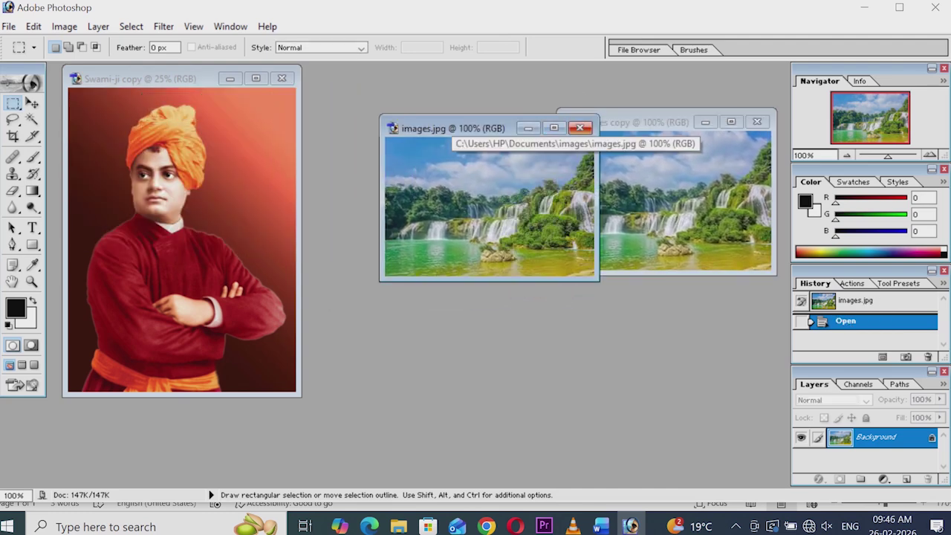
click(580, 127)
drag(580, 127, 359, 106)
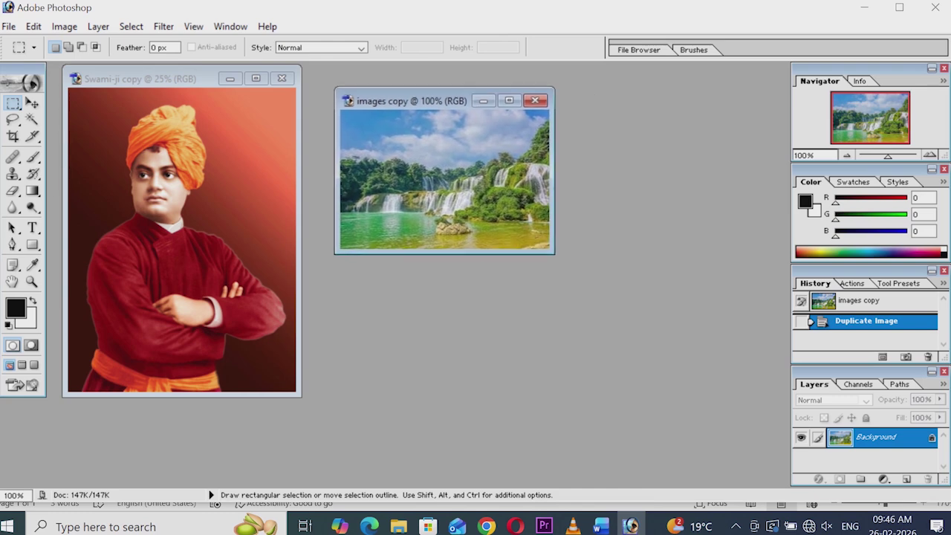
drag(553, 253, 659, 395)
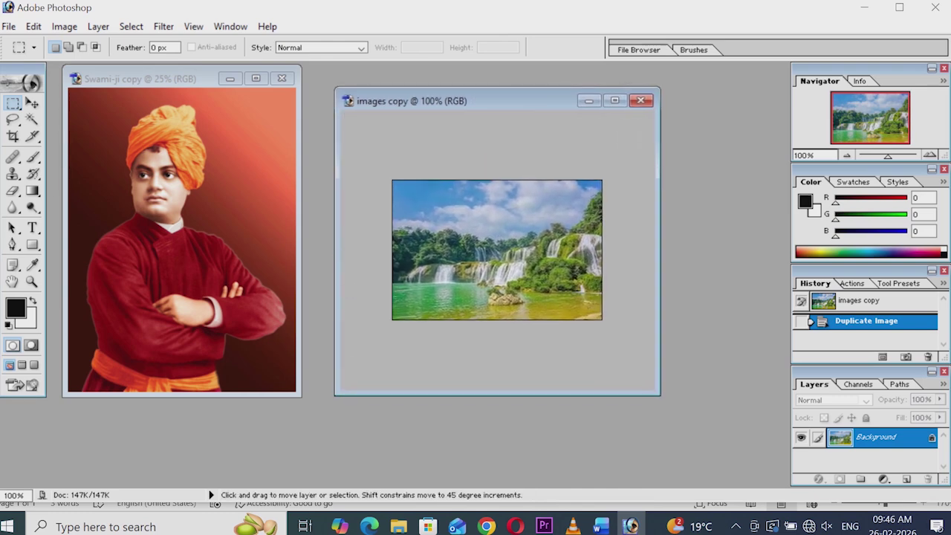
key(ctrl+plus)
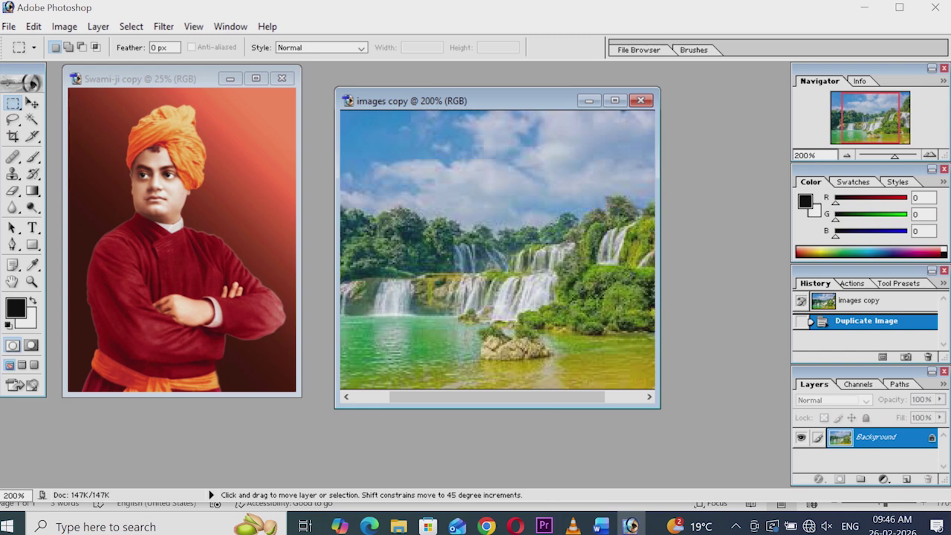
key(ctrl+minus)
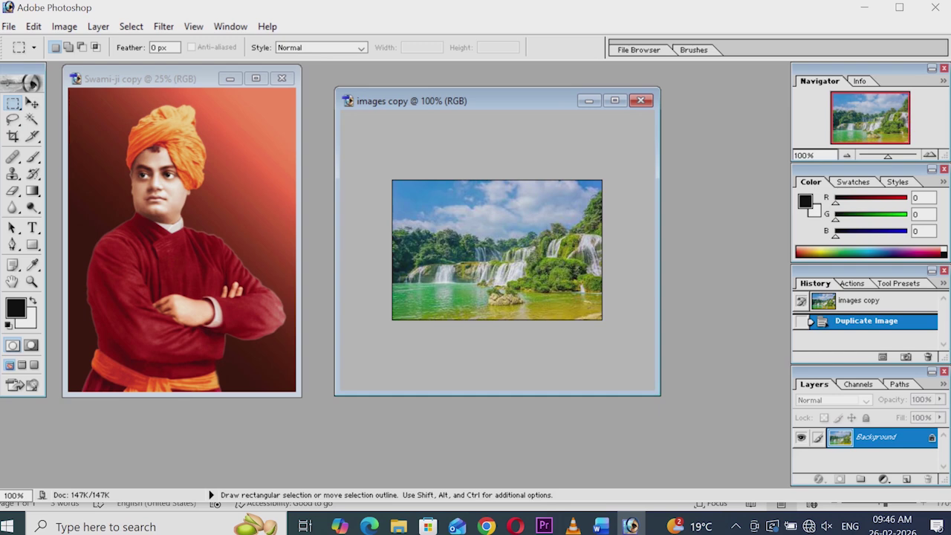
- Make the Swami-ji copy the active image and choose the Polygonal Lasso Tool for outlining the figure
click(169, 79)
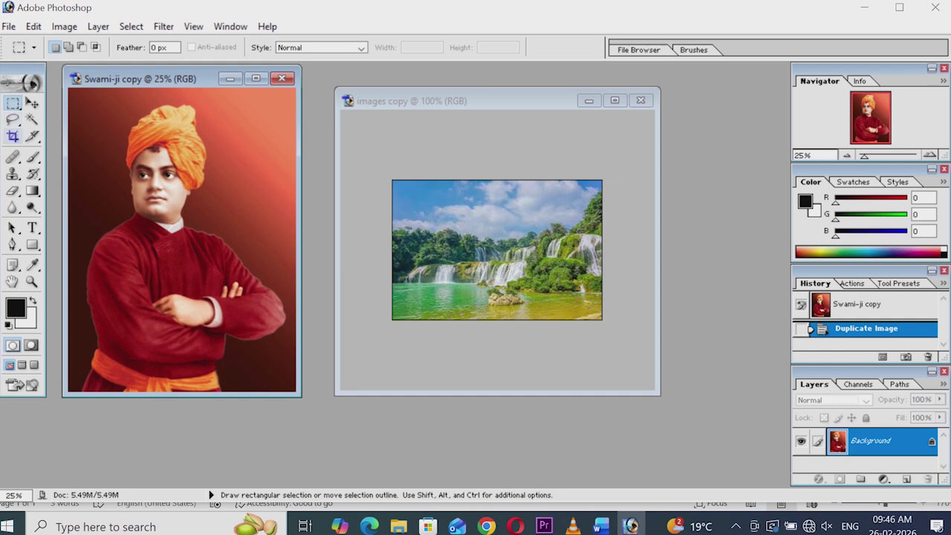
click(13, 119)
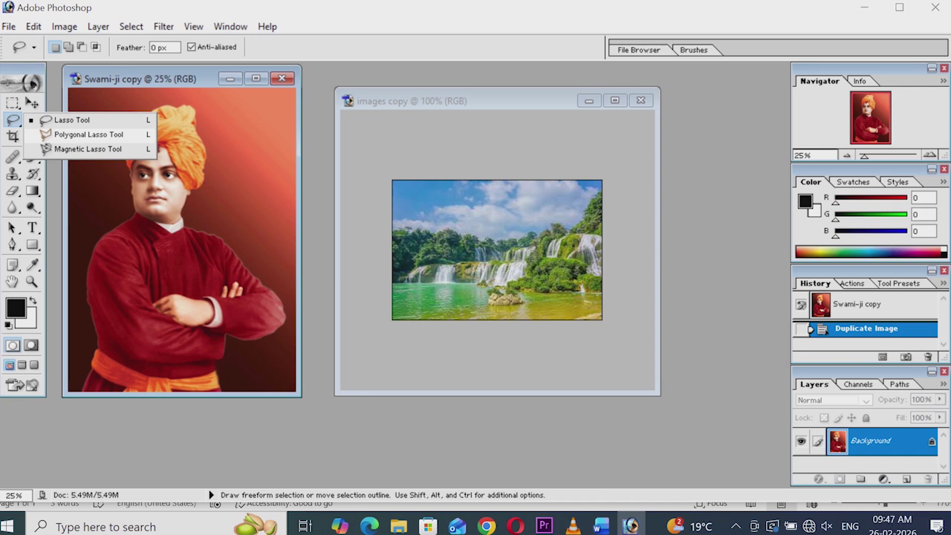
click(88, 134)
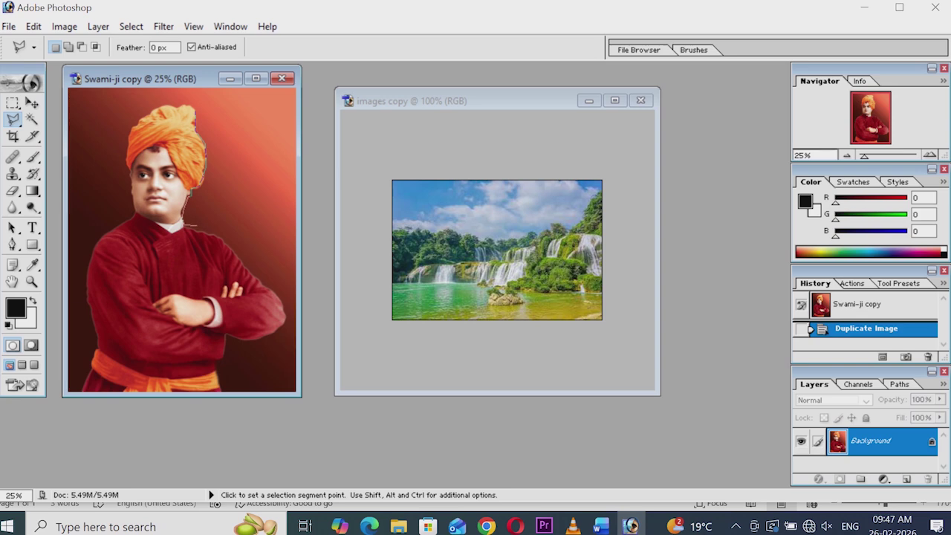
click(197, 228)
click(269, 119)
double_click(275, 184)
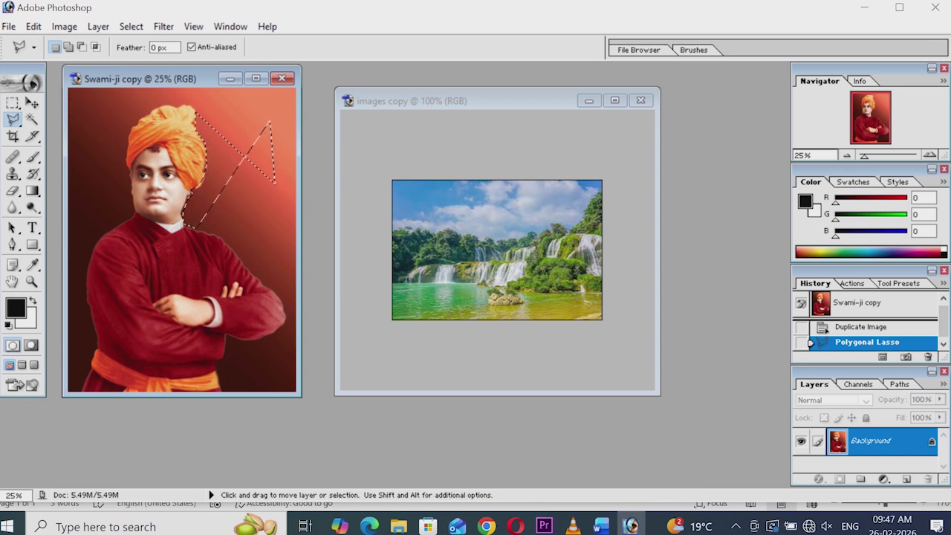
key(ctrl+z)
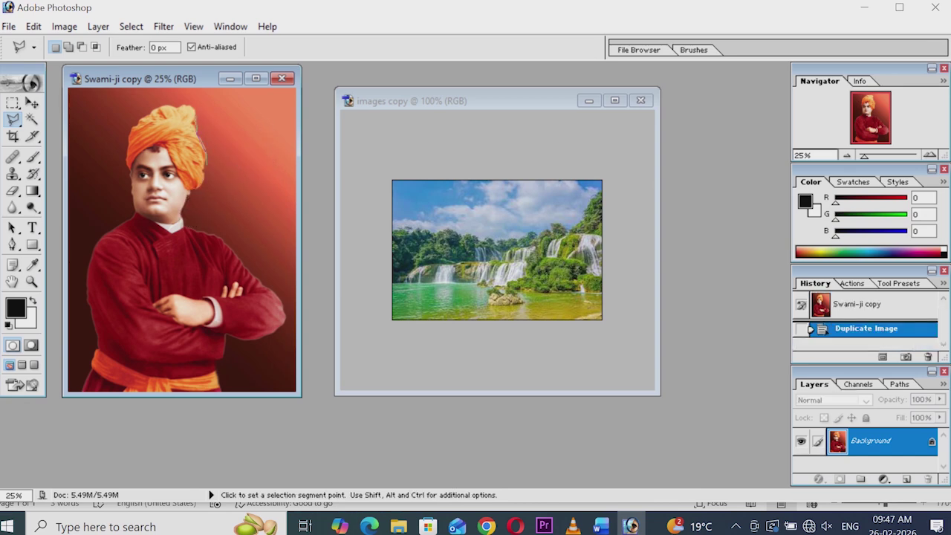
- Select the whole figure in the portrait by tracing a closed Polygonal Lasso outline around the turban, shoulders, arms and waist
click(205, 174)
click(266, 138)
key(BackSpace)
click(195, 229)
click(217, 235)
click(237, 255)
click(256, 280)
click(280, 329)
click(259, 340)
click(242, 339)
click(225, 334)
click(220, 357)
click(212, 373)
click(219, 390)
click(84, 391)
click(91, 358)
click(100, 309)
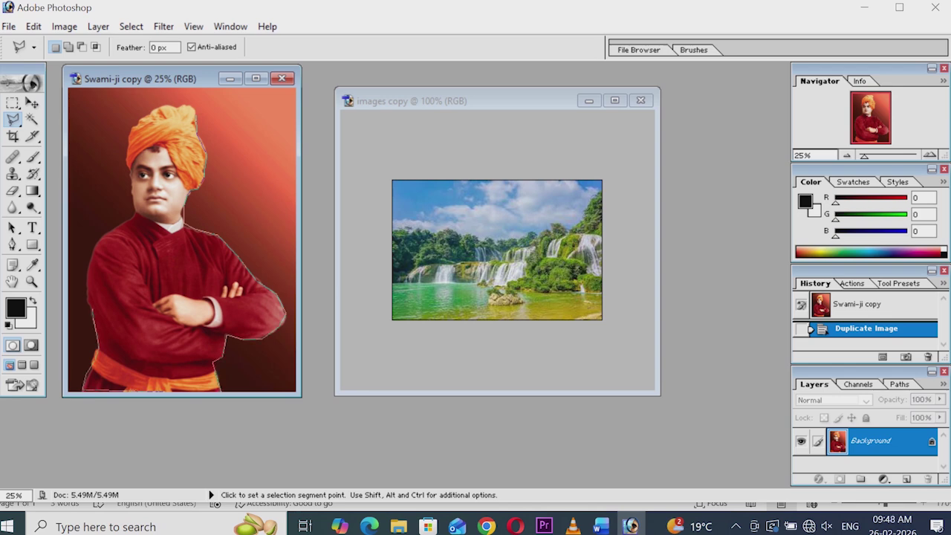
click(86, 291)
click(128, 223)
click(134, 211)
click(130, 178)
click(126, 166)
click(128, 128)
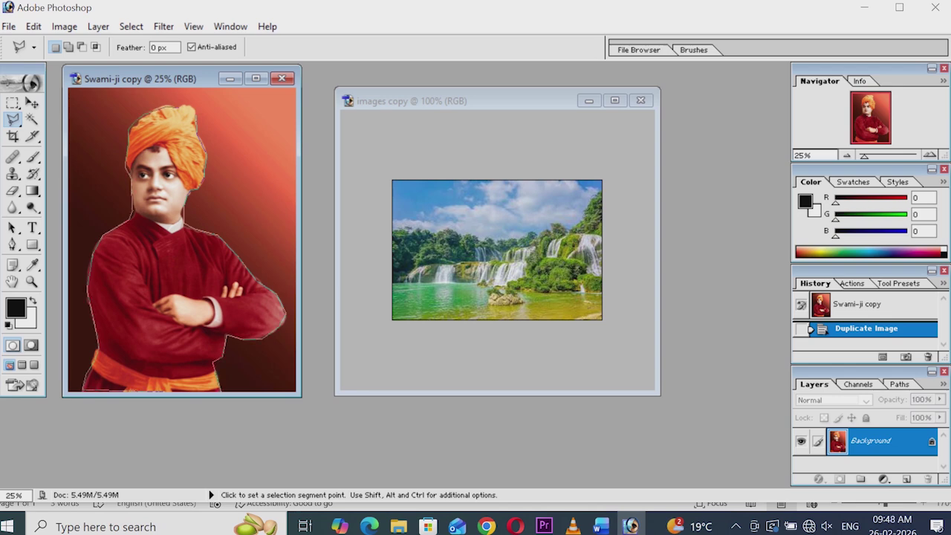
click(150, 112)
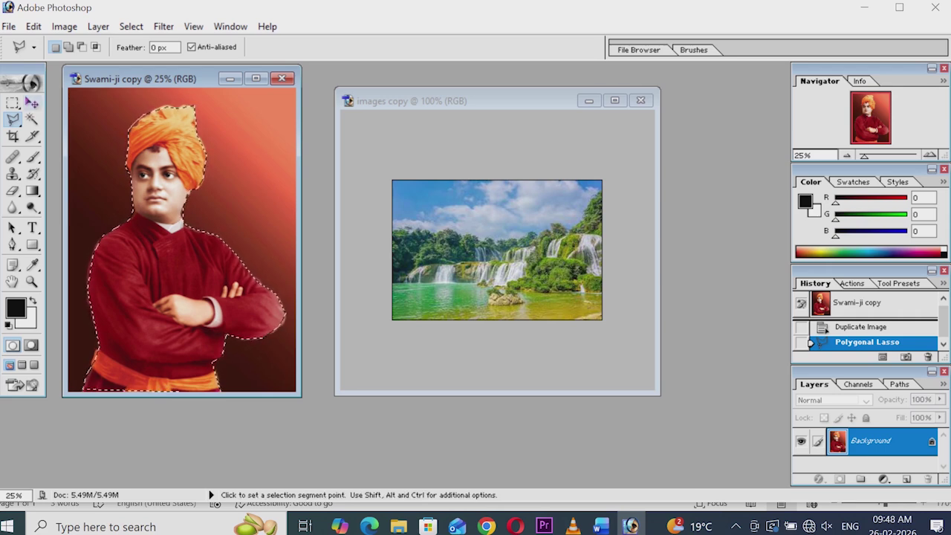
- Copy the selected figure and paste it into the waterfall copy as a new layer, shifting that window slightly closer to the portrait
click(32, 103)
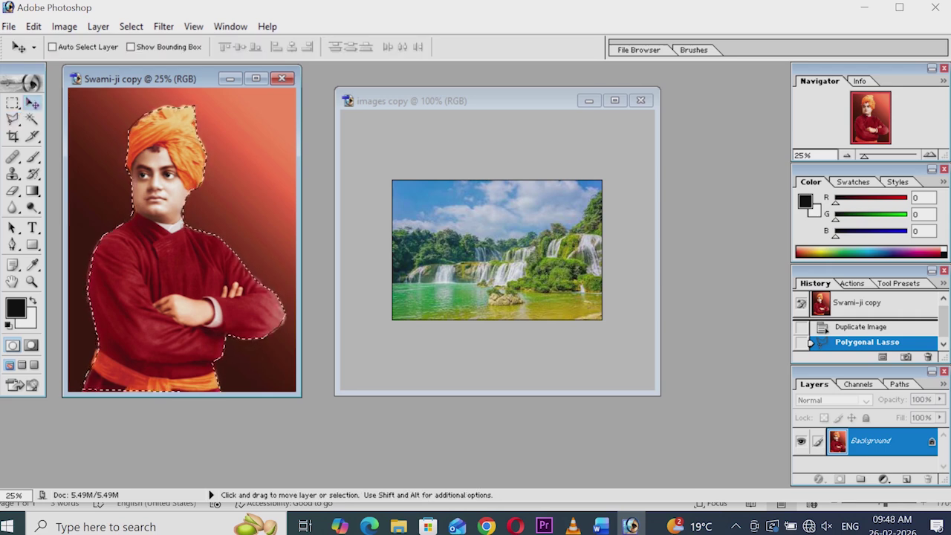
click(450, 101)
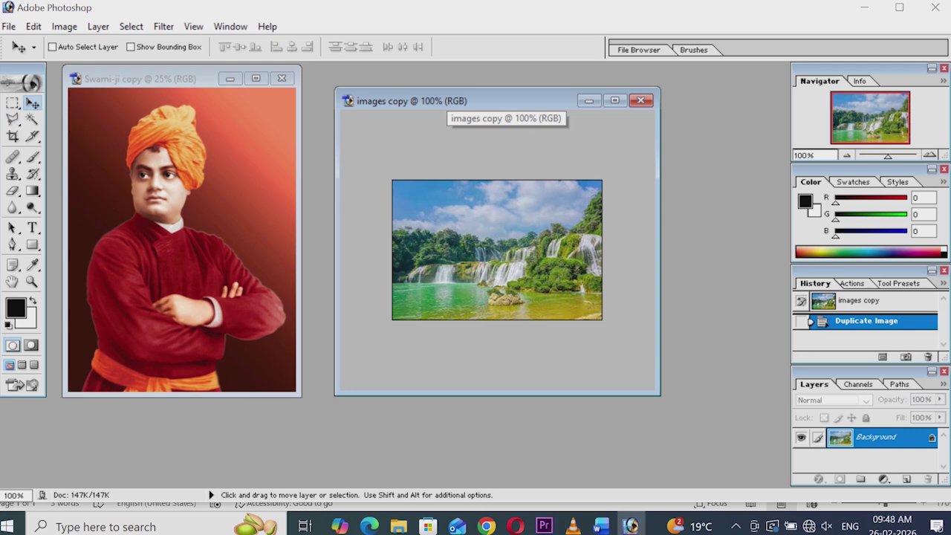
drag(449, 100, 434, 97)
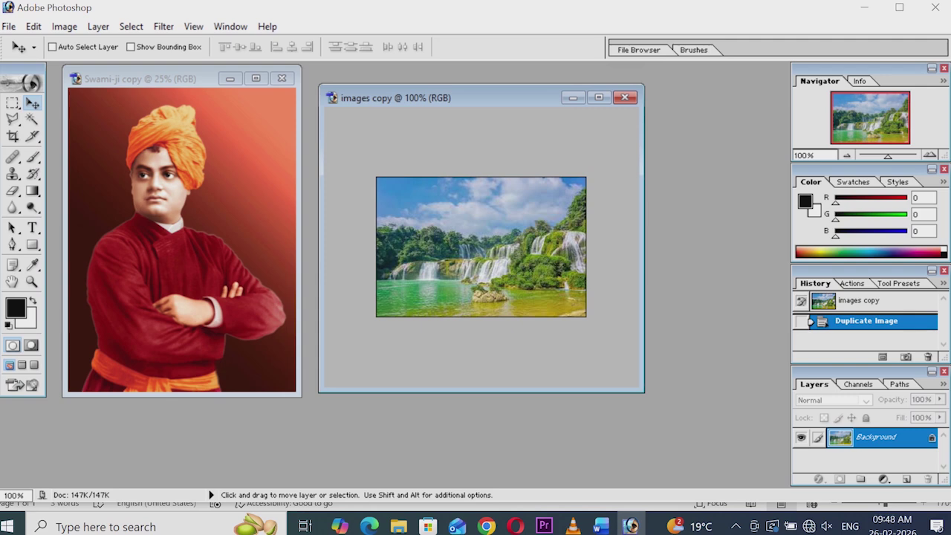
key(ctrl+v)
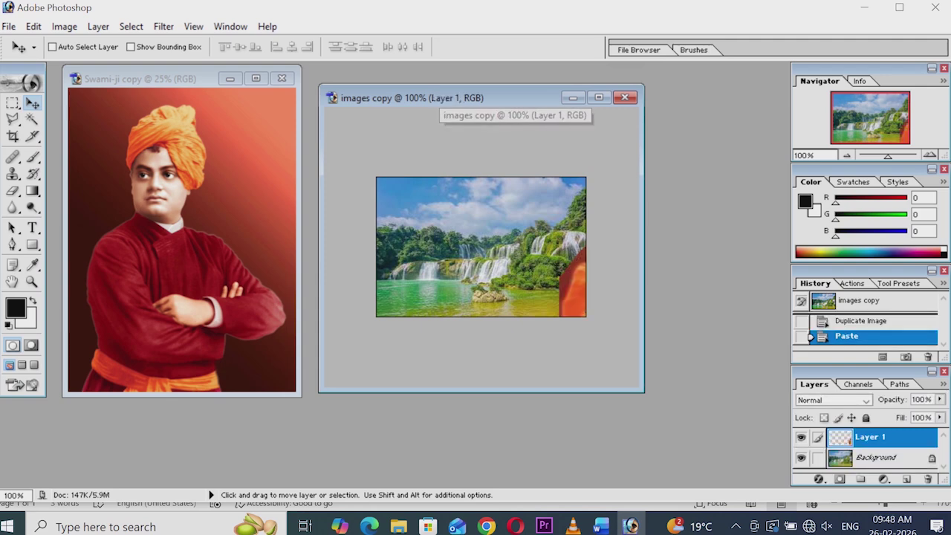
- Move the oversized pasted figure so that its head covers the waterfall canvas
drag(576, 282, 395, 269)
drag(520, 256, 408, 245)
drag(430, 285, 496, 292)
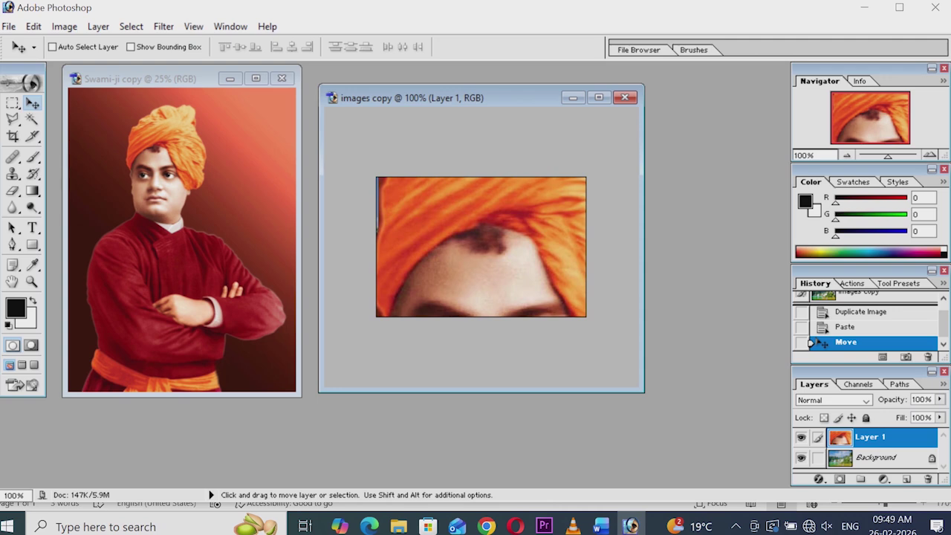
- Shrink the pasted figure with Free Transform to about 15% width and 22.5% height, centred over the waterfall
key(ctrl+t)
drag(476, 221, 59, 292)
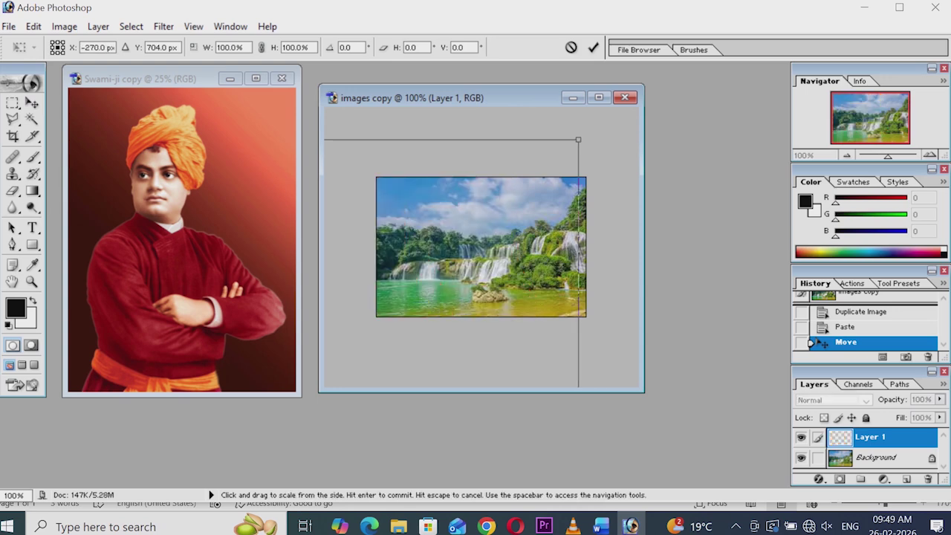
drag(578, 139, 604, 182)
drag(469, 166, 469, 274)
drag(475, 308, 417, 170)
drag(596, 136, 565, 316)
drag(529, 352, 529, 207)
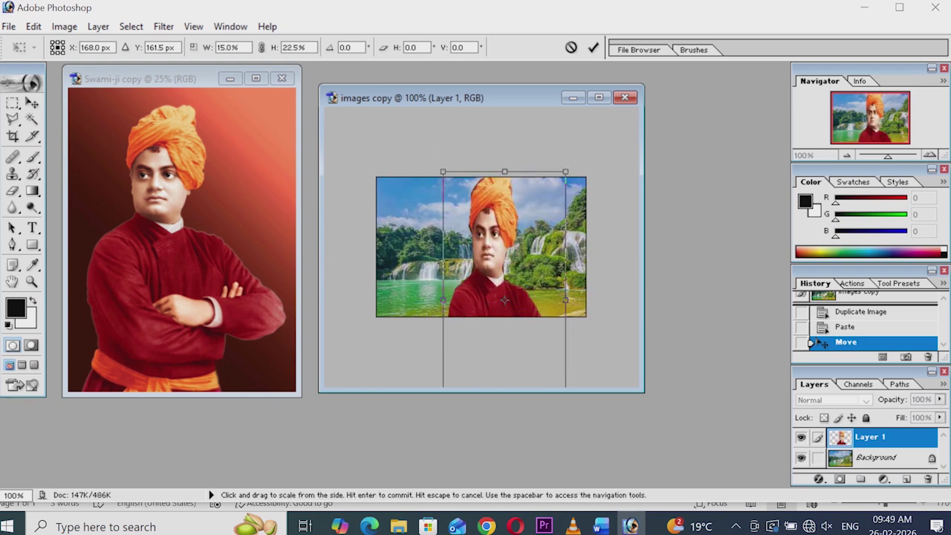
- Scale the figure to about 12.9% width and 12.1% height at the waterfall image's lower right edge and apply the transform
drag(504, 172, 504, 262)
drag(509, 319, 528, 227)
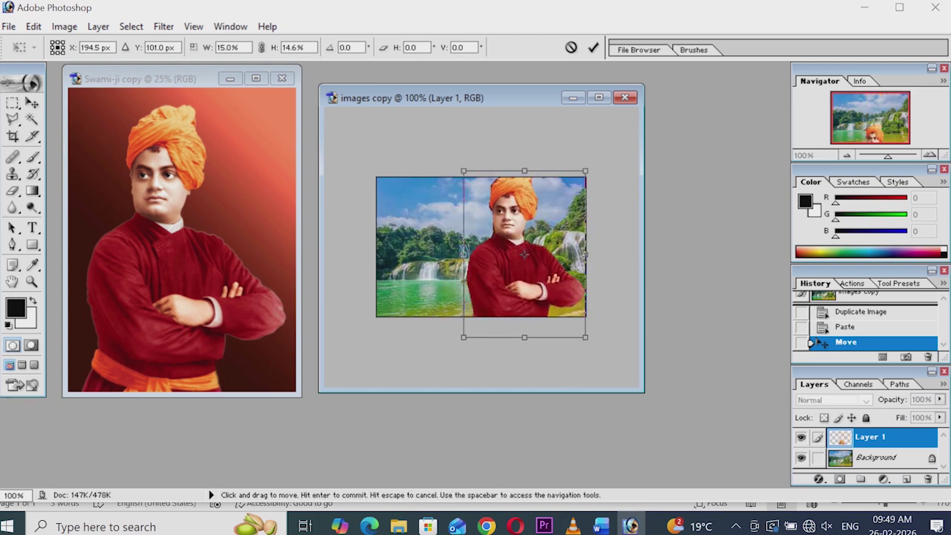
drag(586, 170, 550, 237)
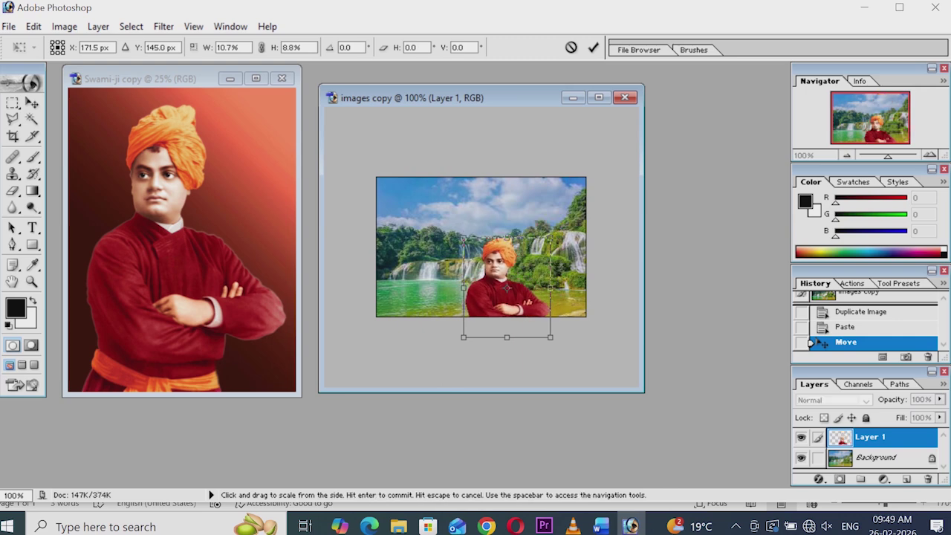
drag(526, 269, 582, 248)
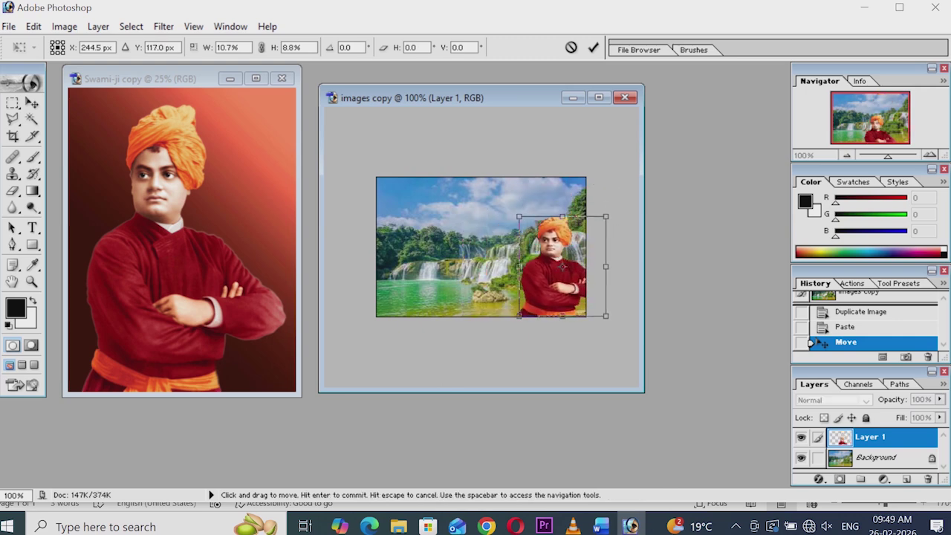
drag(519, 217, 501, 178)
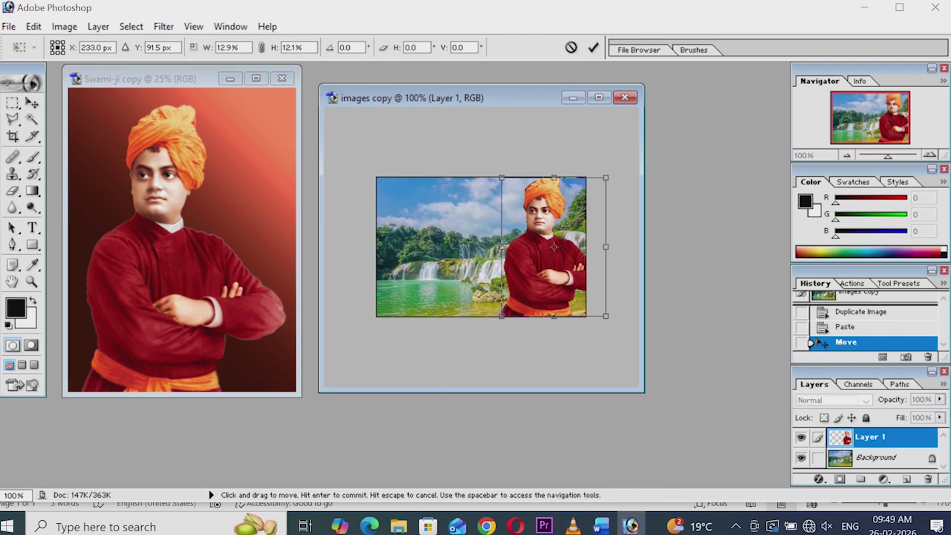
key(Return)
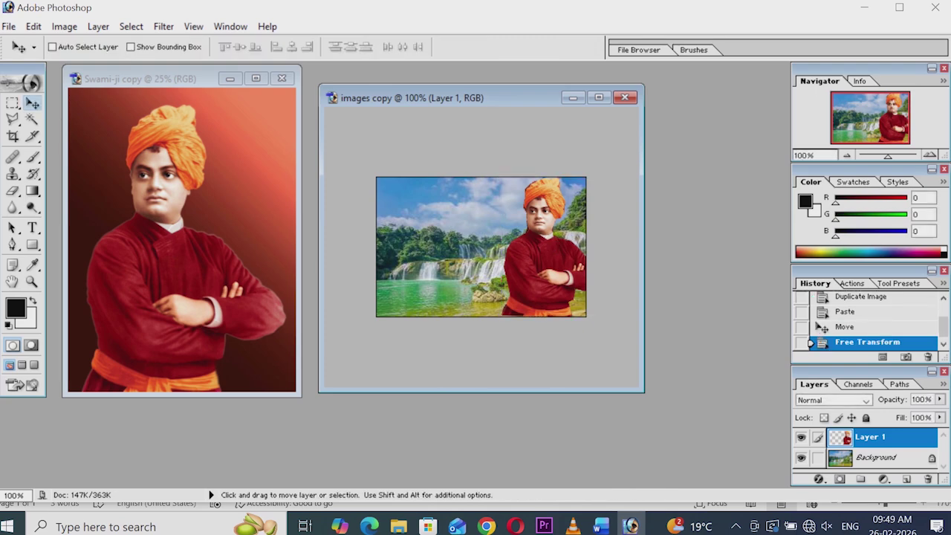